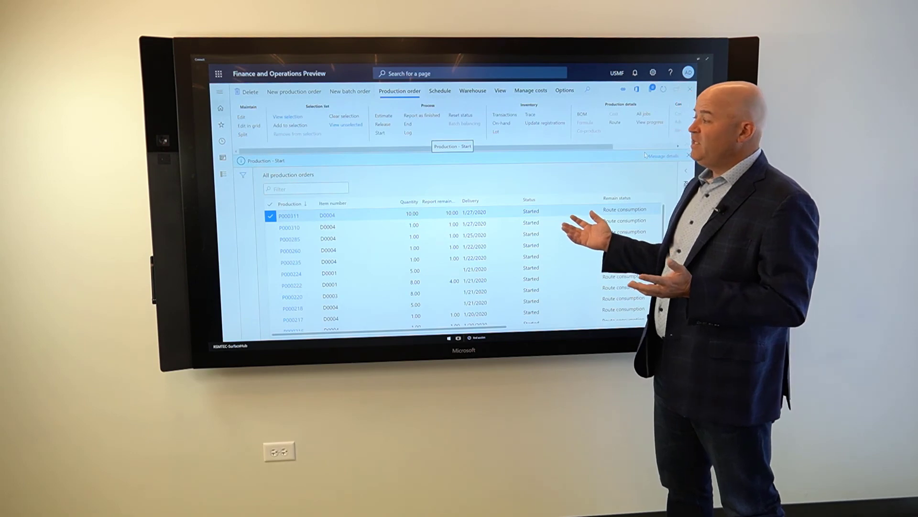
# Report production order P000311 as finished and confirm with OK.
pyautogui.click(424, 116)
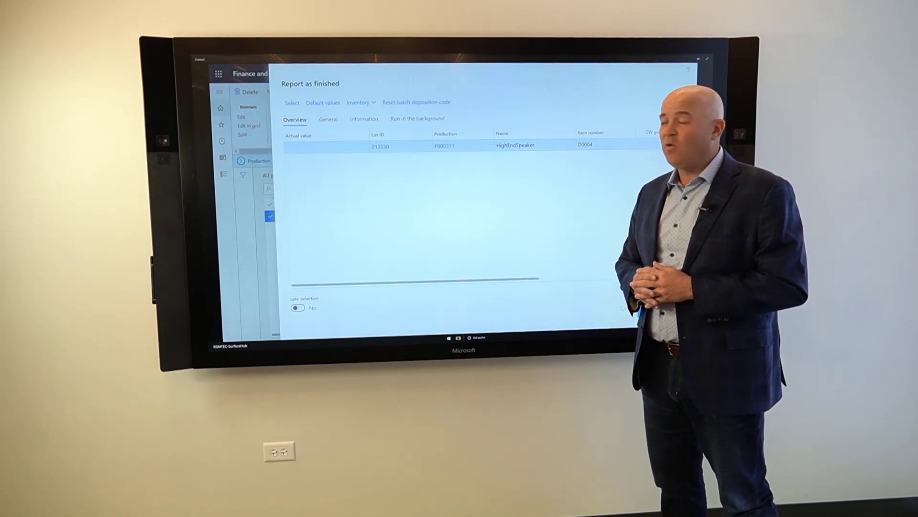
pyautogui.click(625, 307)
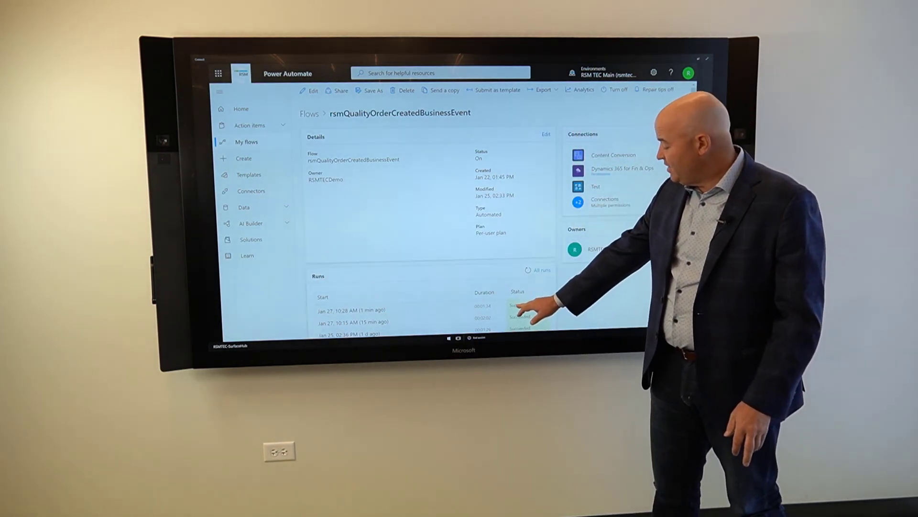
# Open the most recent quality order flow run to review its step details.
pyautogui.click(348, 309)
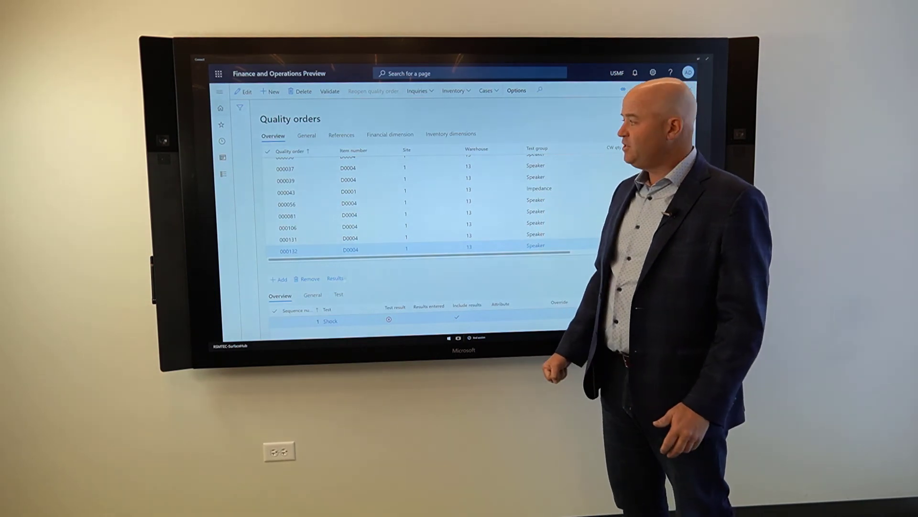
# View the Shock test results on quality order 000132, showing result value 1.4000.
pyautogui.click(336, 279)
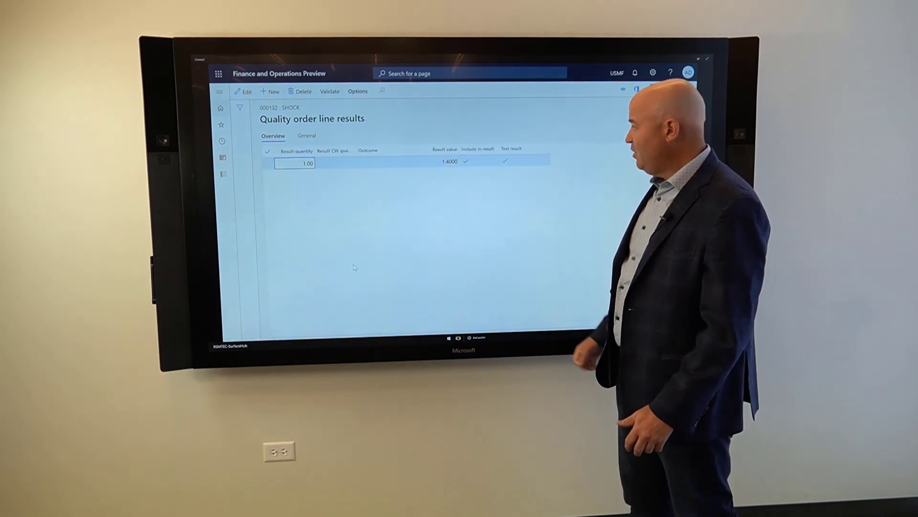